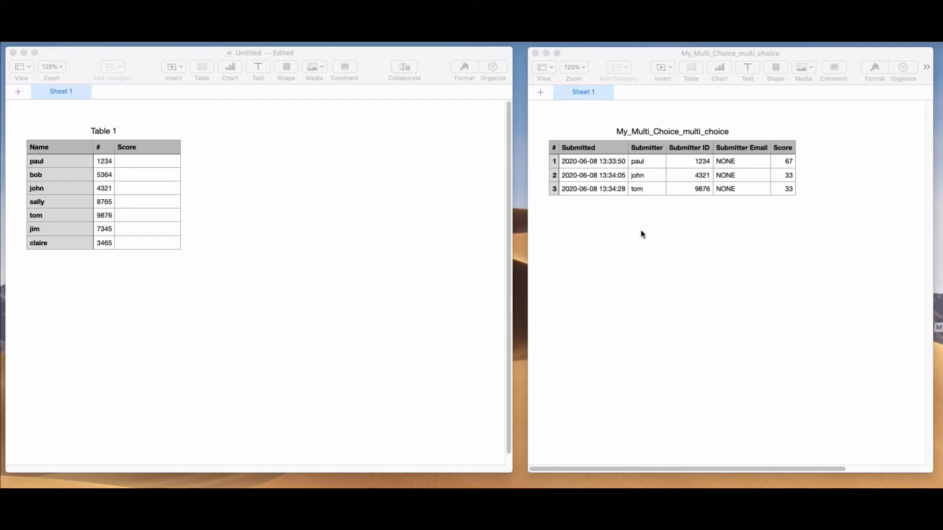
pyautogui.click(391, 215)
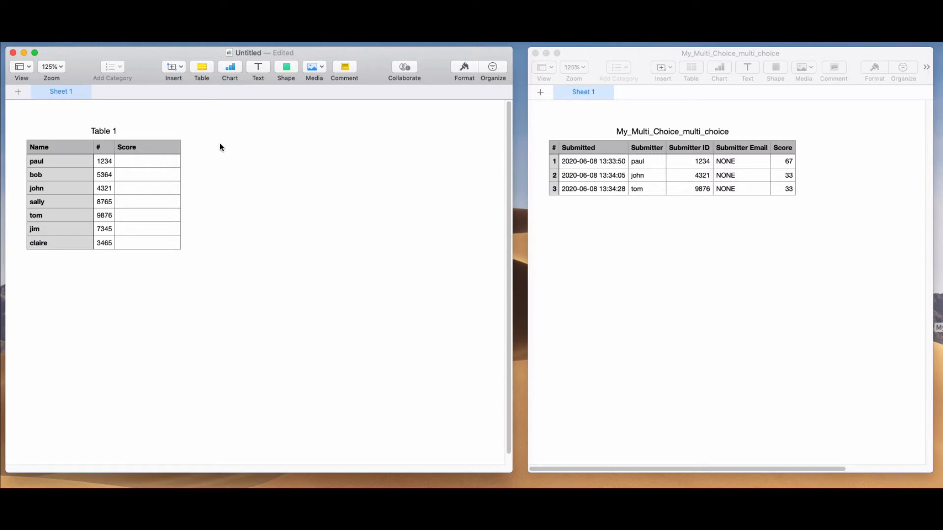
pyautogui.click(708, 283)
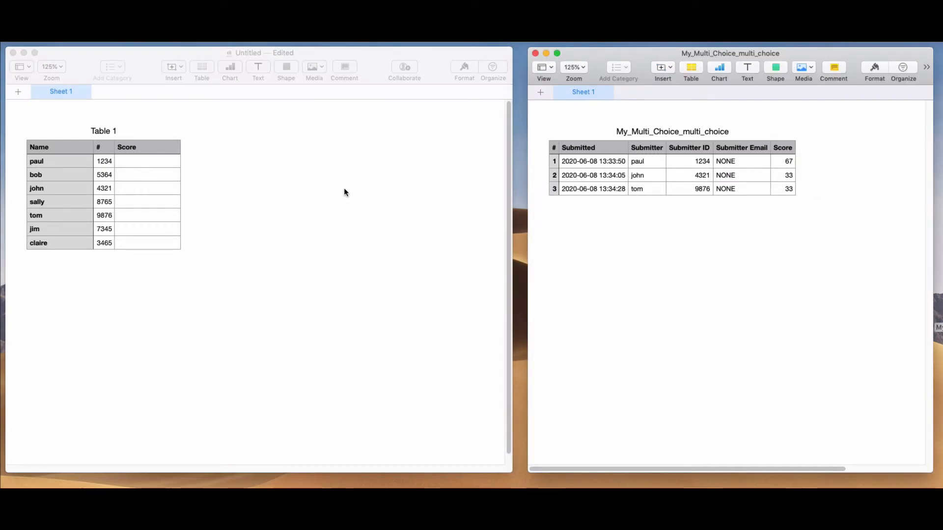
# Step: Add a second sheet to the untitled document that holds the class list and open it
pyautogui.click(66, 111)
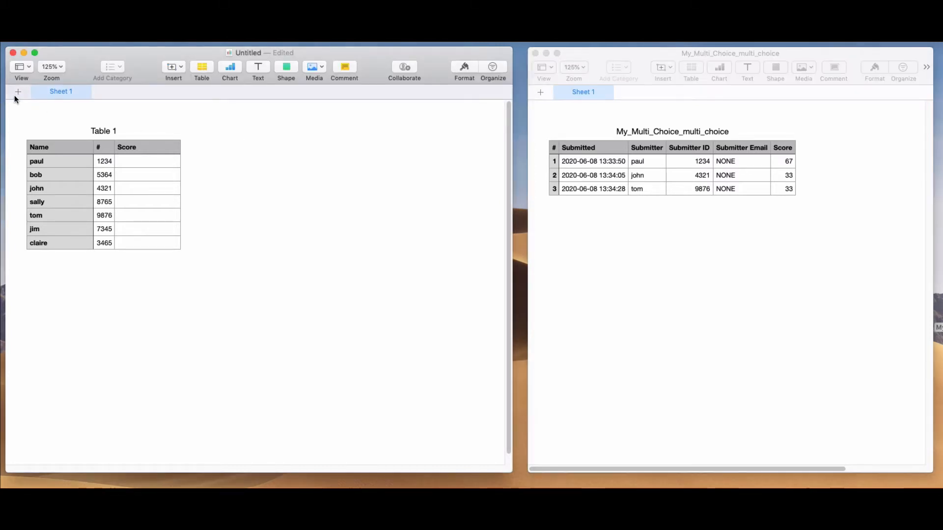
pyautogui.click(16, 93)
pyautogui.click(60, 92)
pyautogui.click(127, 92)
# Step: Copy all cells of the My_Multi_Choice_multi_choice table into the new sheet's table, starting at cell A1
pyautogui.click(775, 221)
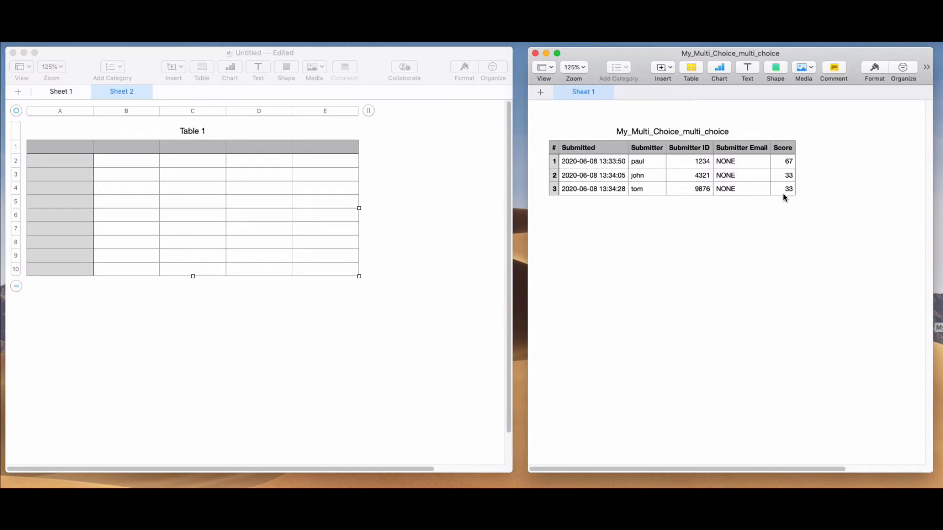
pyautogui.click(645, 180)
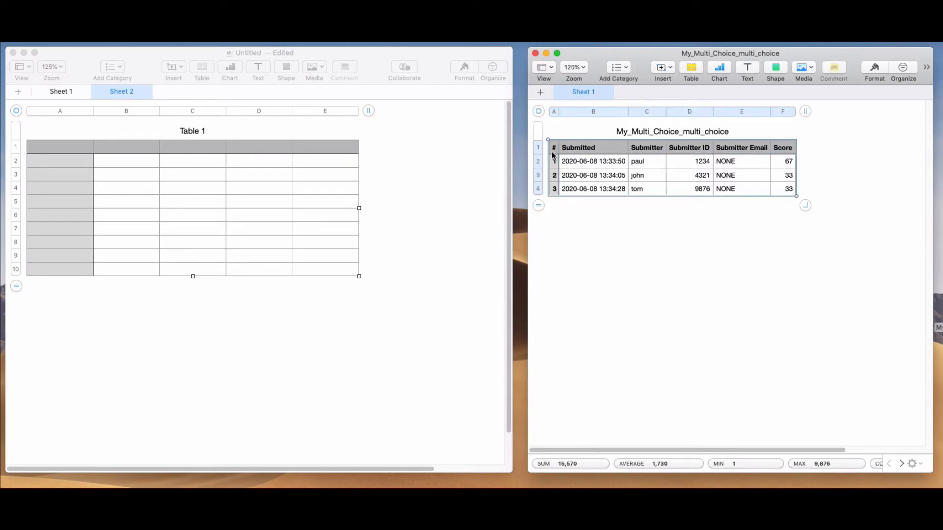
pyautogui.click(67, 151)
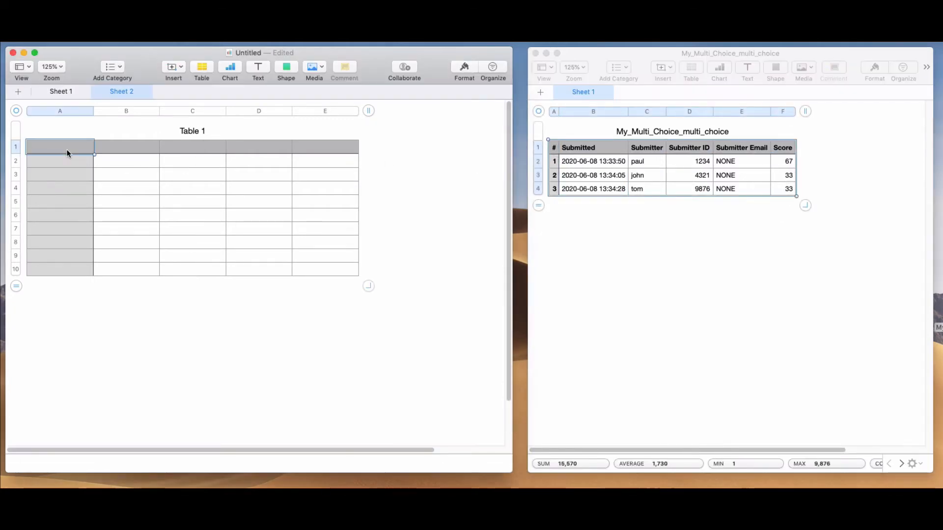
pyautogui.press('super+v')
# Step: Delete the empty rows 5 to 10 below the pasted results on Sheet 2
pyautogui.click(74, 279)
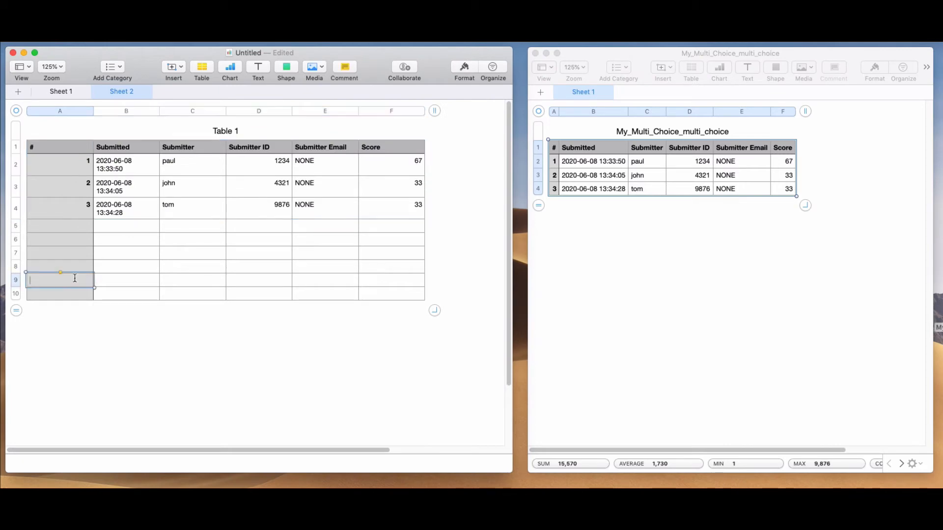
pyautogui.moveTo(15, 295); pyautogui.dragTo(16, 226)
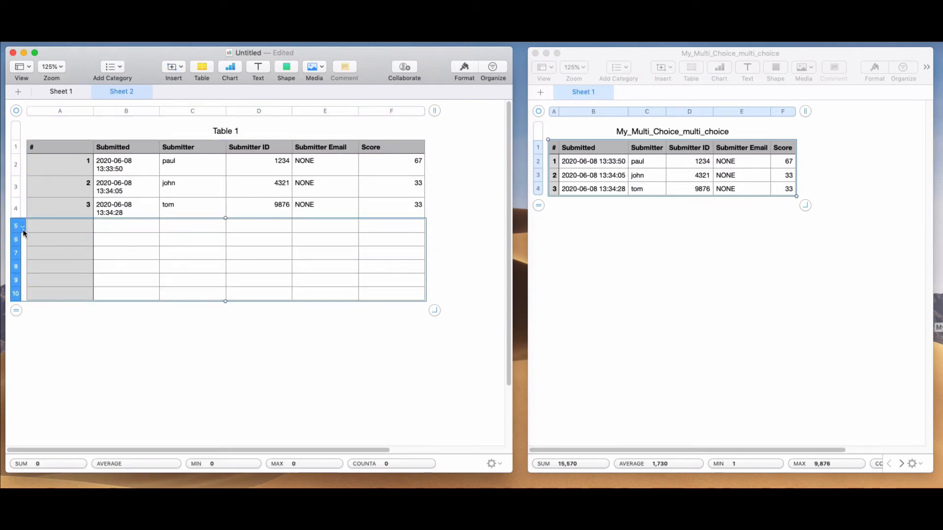
pyautogui.click(22, 228)
pyautogui.click(75, 273)
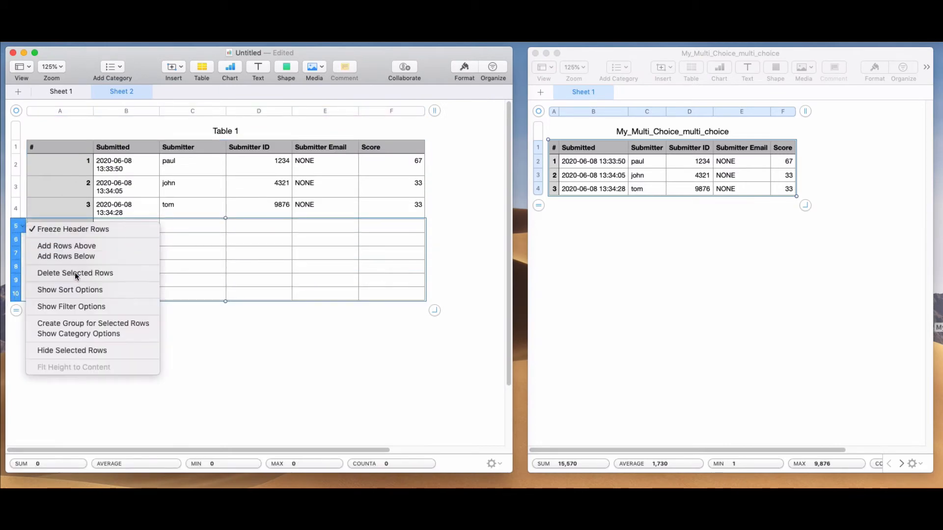
pyautogui.click(574, 320)
pyautogui.click(354, 311)
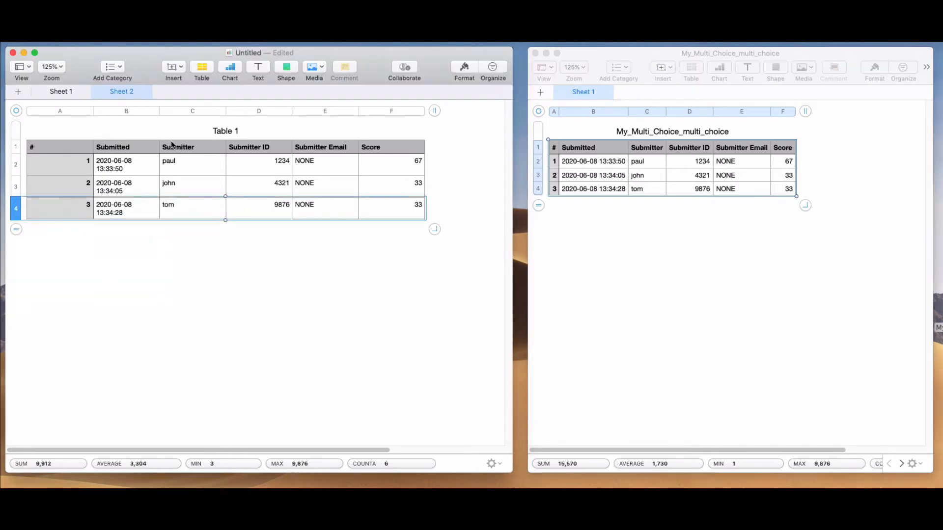
# Step: Return to Sheet 1, close the My_Multi_Choice_multi_choice document and move the remaining window to the middle of the desktop
pyautogui.click(69, 93)
pyautogui.click(114, 92)
pyautogui.click(58, 92)
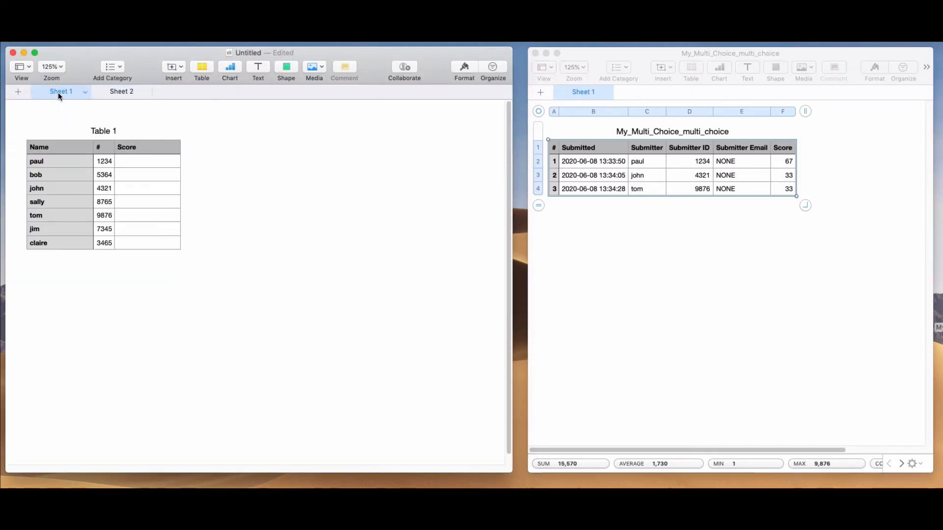
pyautogui.click(644, 272)
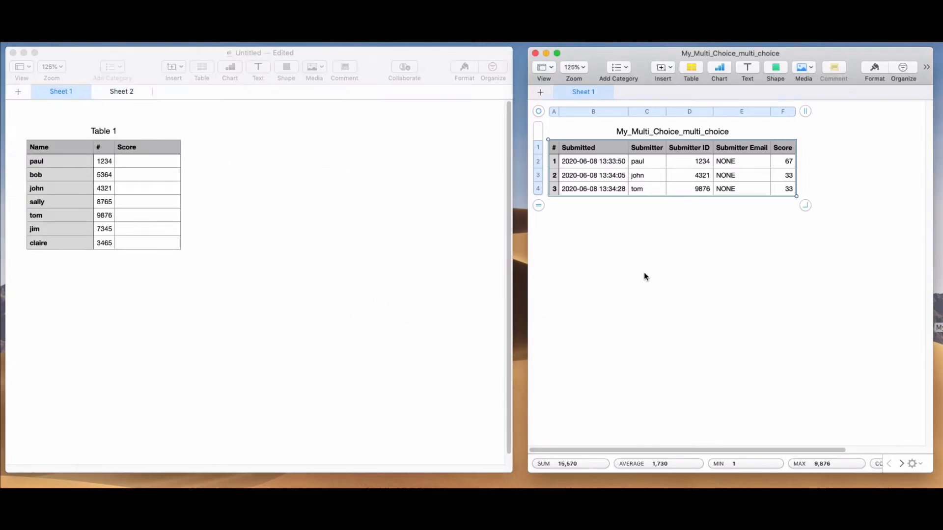
pyautogui.click(535, 53)
pyautogui.moveTo(389, 54); pyautogui.dragTo(576, 54)
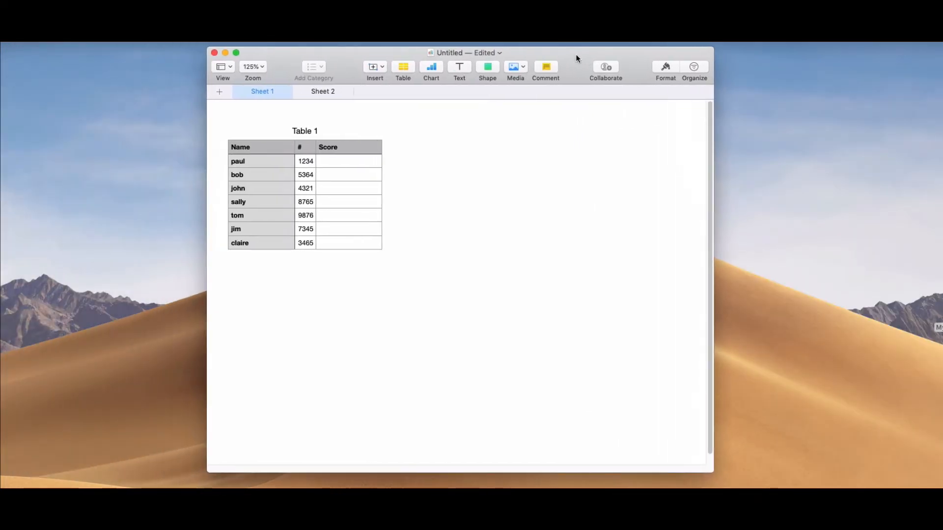
pyautogui.click(313, 94)
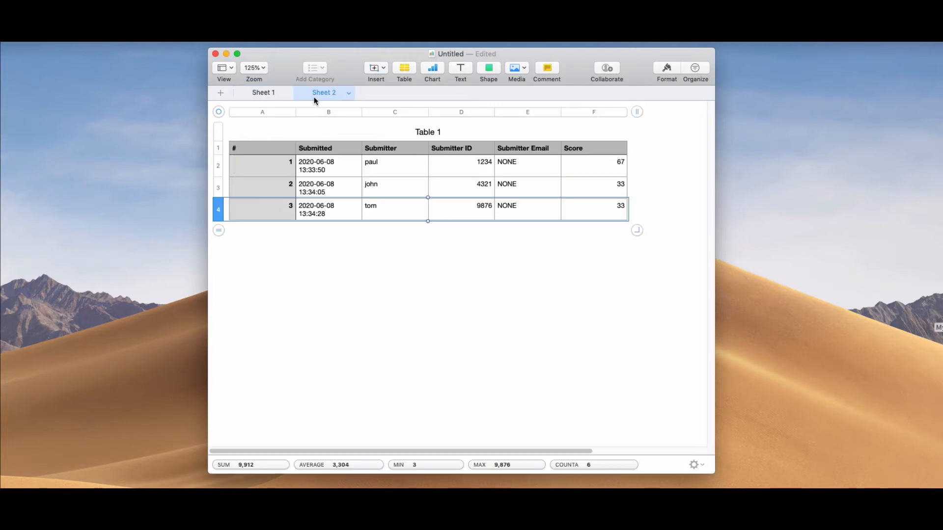
pyautogui.click(252, 94)
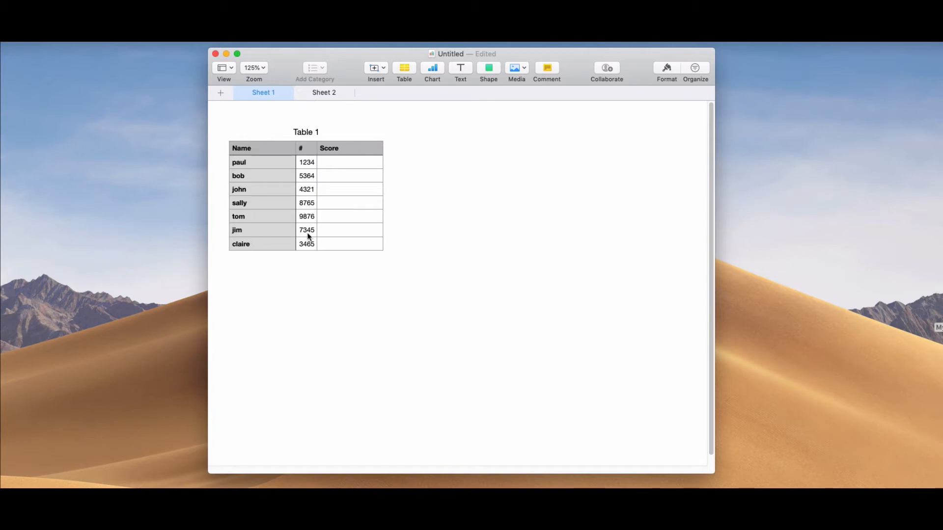
pyautogui.click(320, 92)
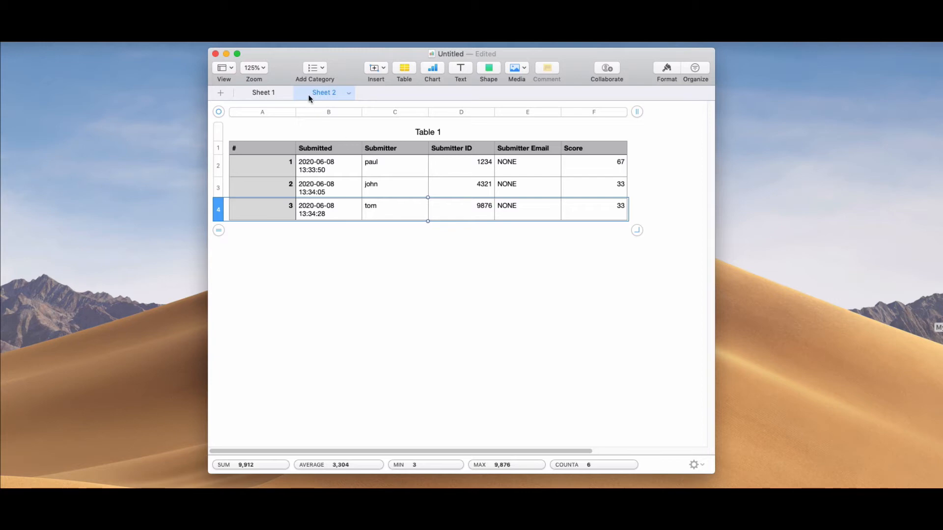
# Step: Start a VLOOKUP formula in Score cell C2 on Sheet 1, with the # column as the search-for value
pyautogui.click(269, 97)
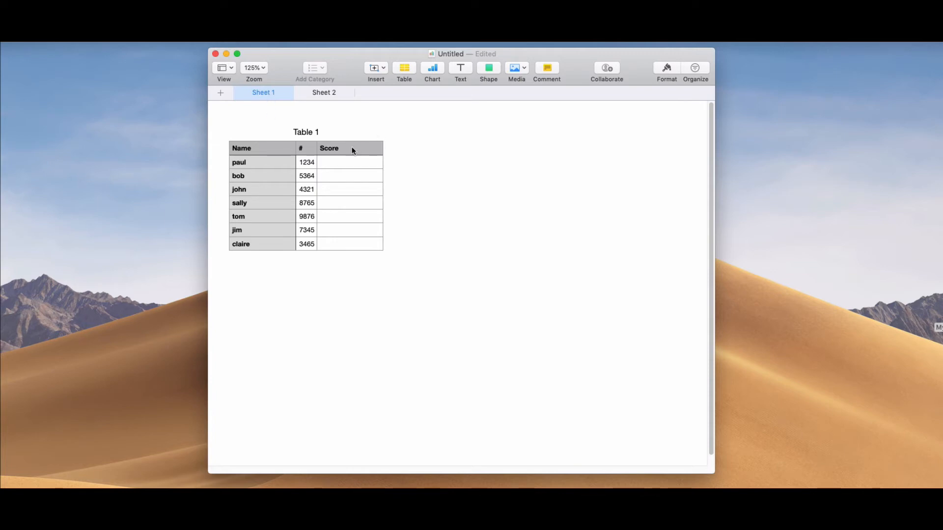
pyautogui.click(376, 165)
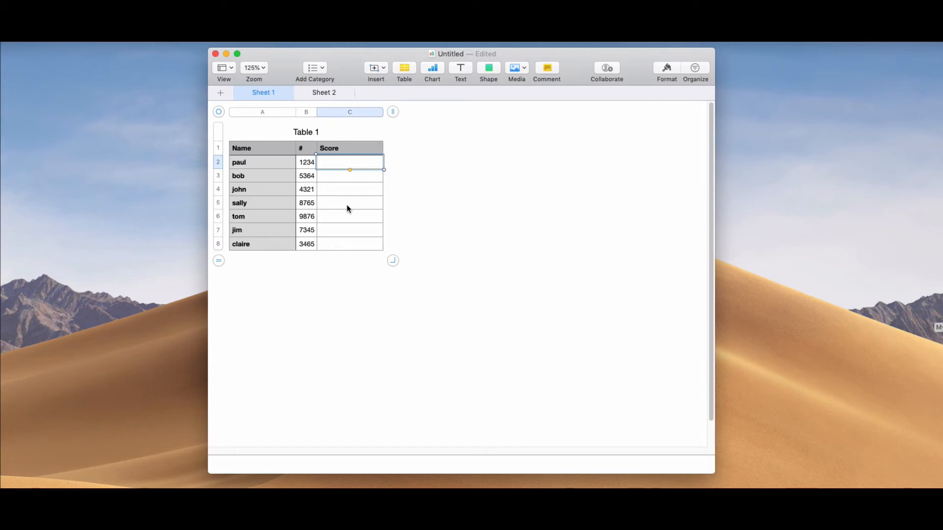
pyautogui.press('=')
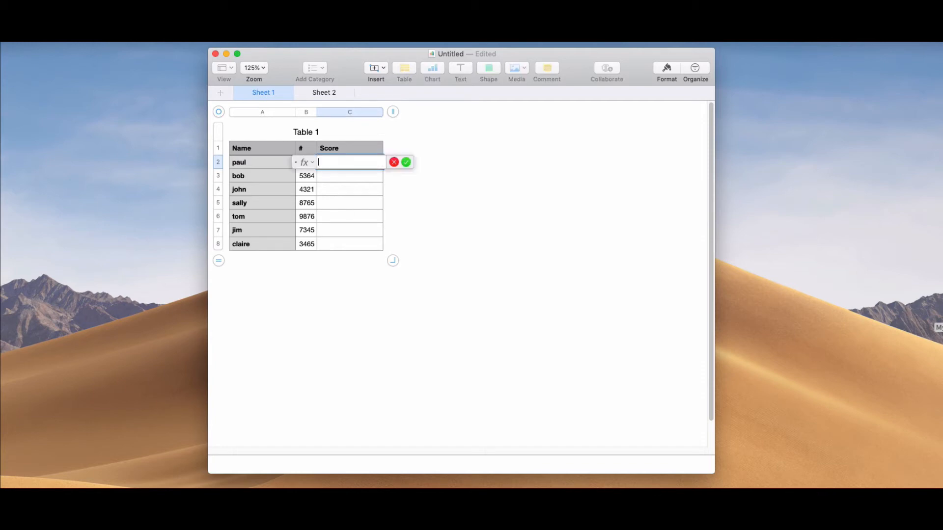
pyautogui.write('VL')
pyautogui.press('Return')
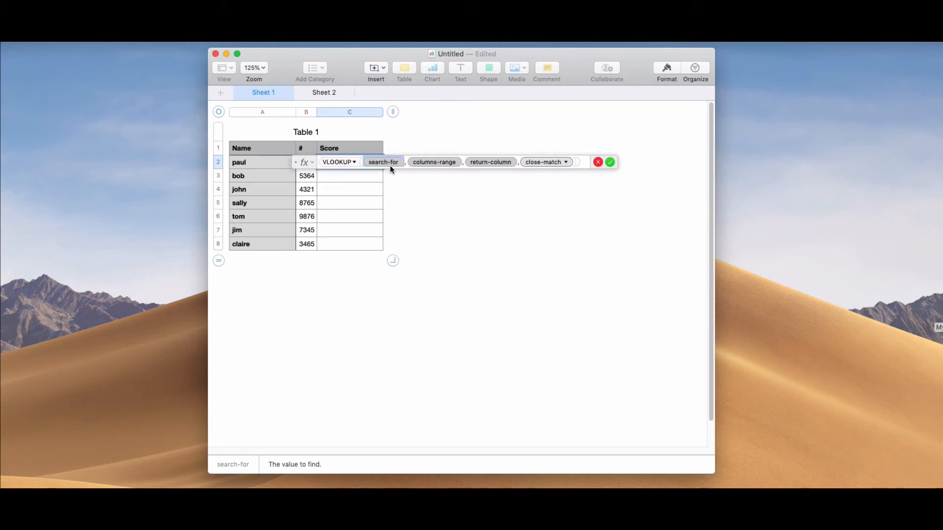
pyautogui.click(306, 111)
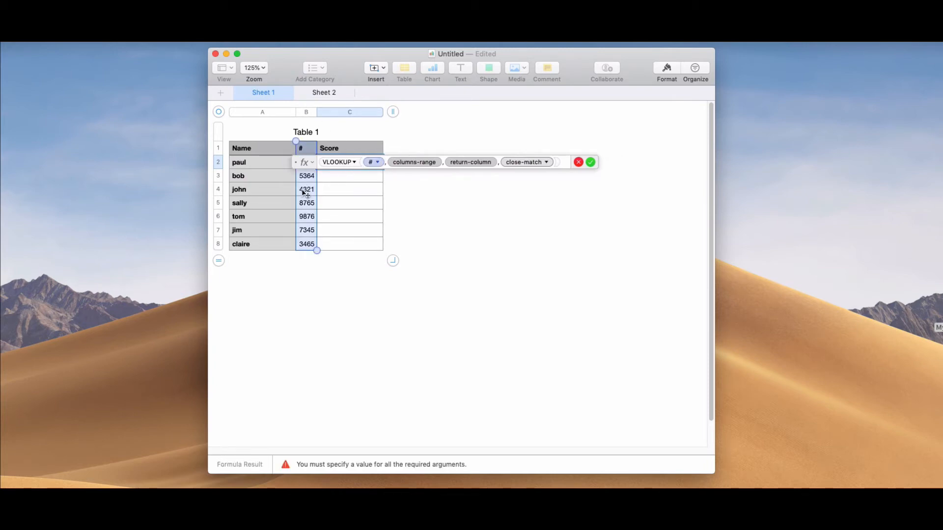
# Step: Set the formula's columns-range to the Submitter ID through Score columns of the table on Sheet 2, moving the formula editor clear of the table
pyautogui.click(423, 164)
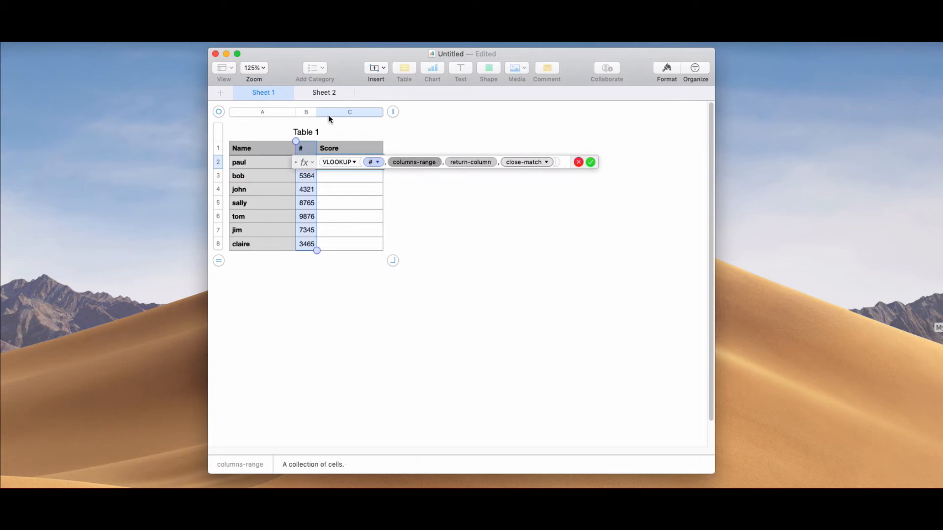
pyautogui.click(324, 93)
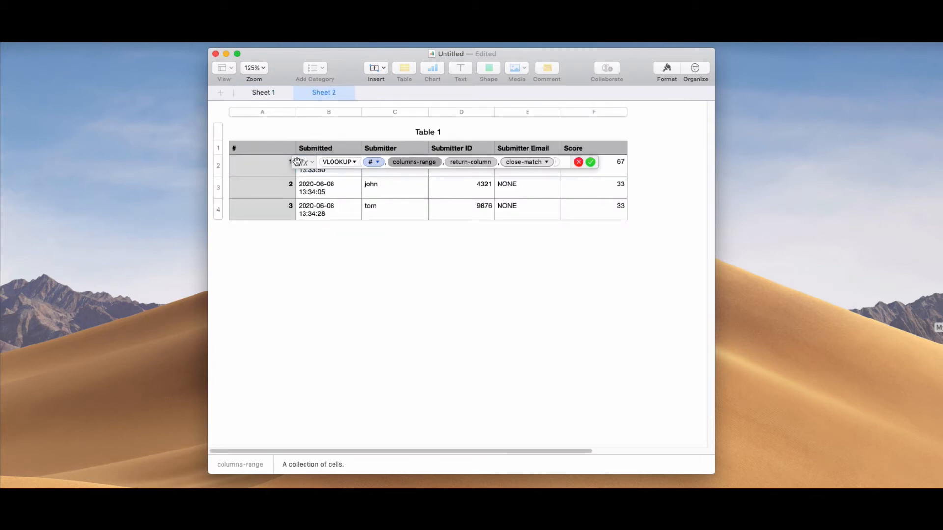
pyautogui.moveTo(293, 162); pyautogui.dragTo(264, 246)
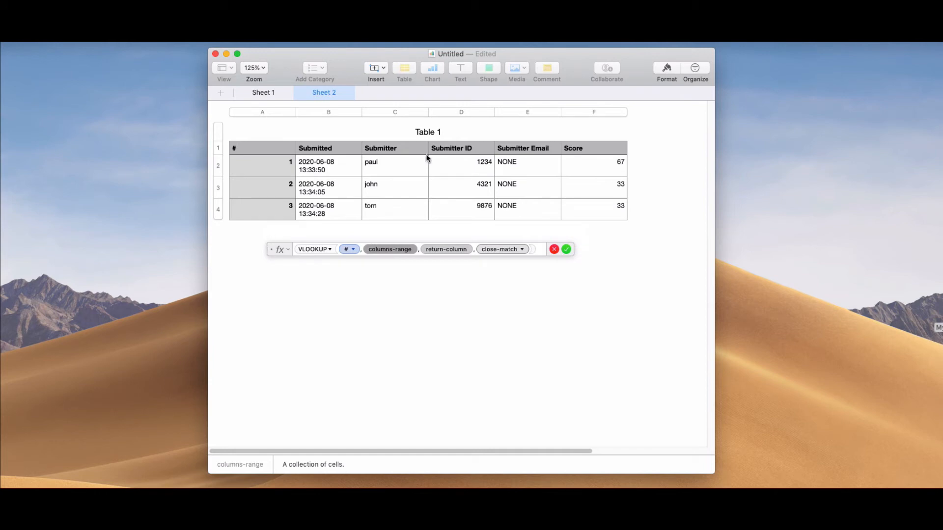
pyautogui.moveTo(453, 121); pyautogui.dragTo(587, 118)
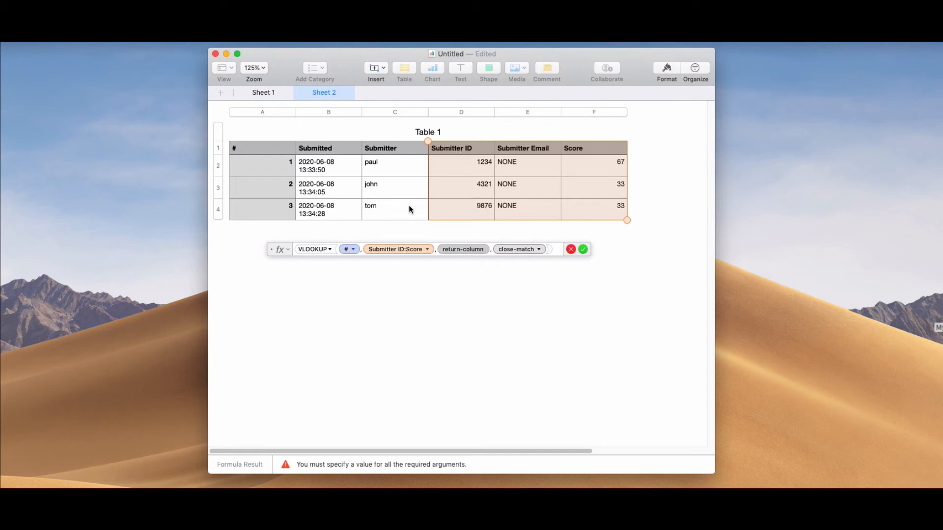
# Step: Set the VLOOKUP return column to 3 and the match type to exact match, and accept the formula
pyautogui.click(462, 251)
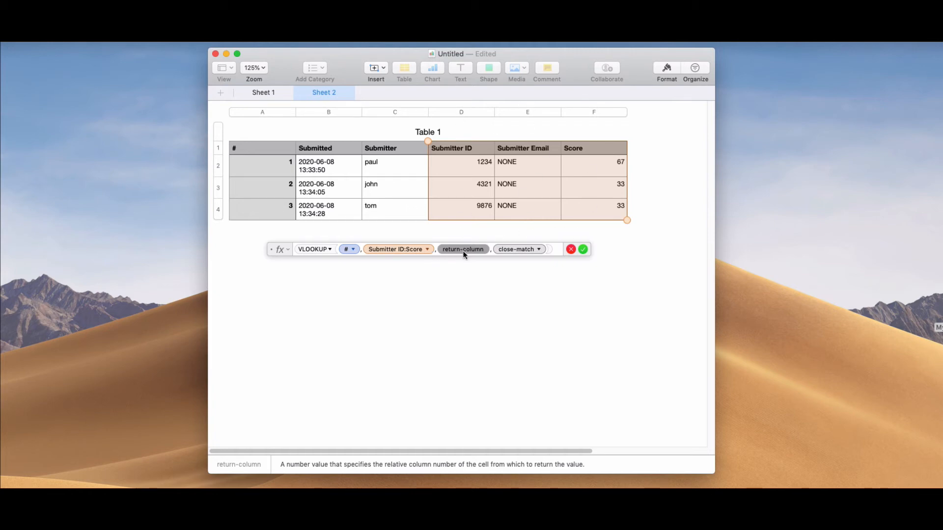
pyautogui.write('3')
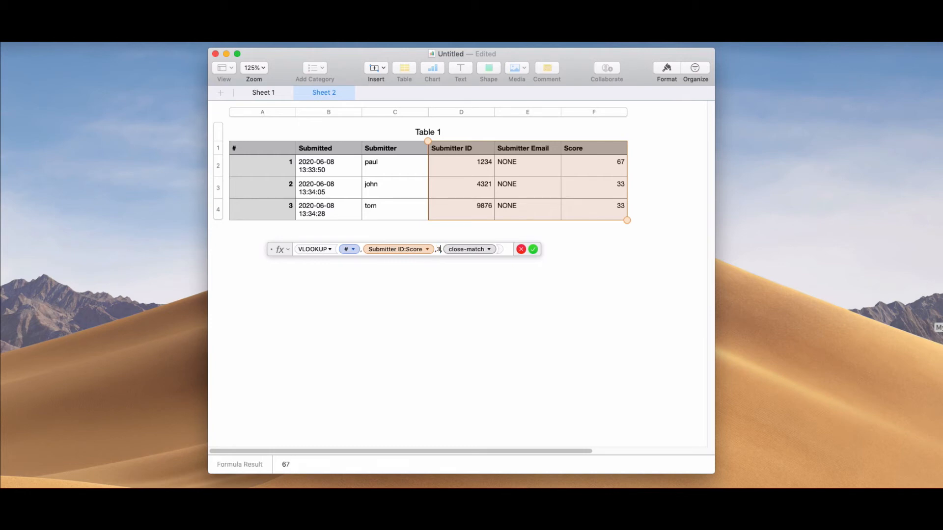
pyautogui.click(489, 250)
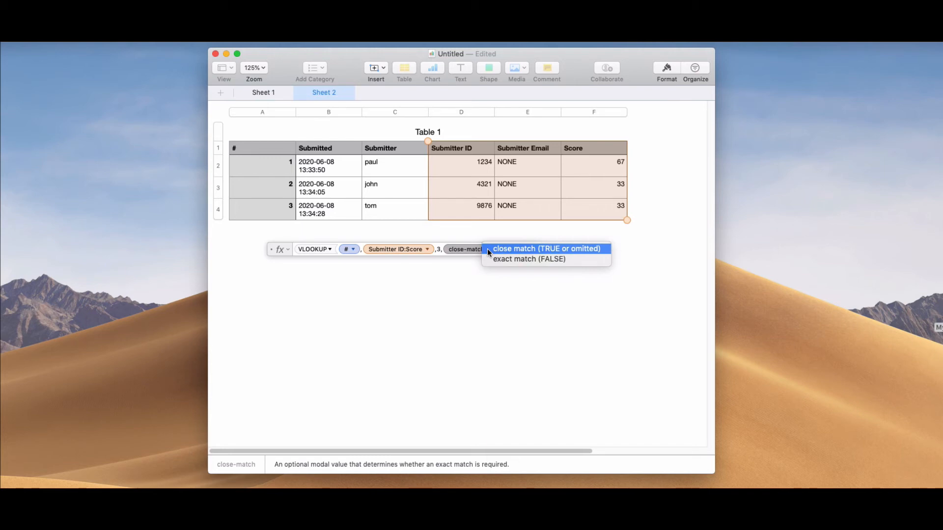
pyautogui.click(527, 257)
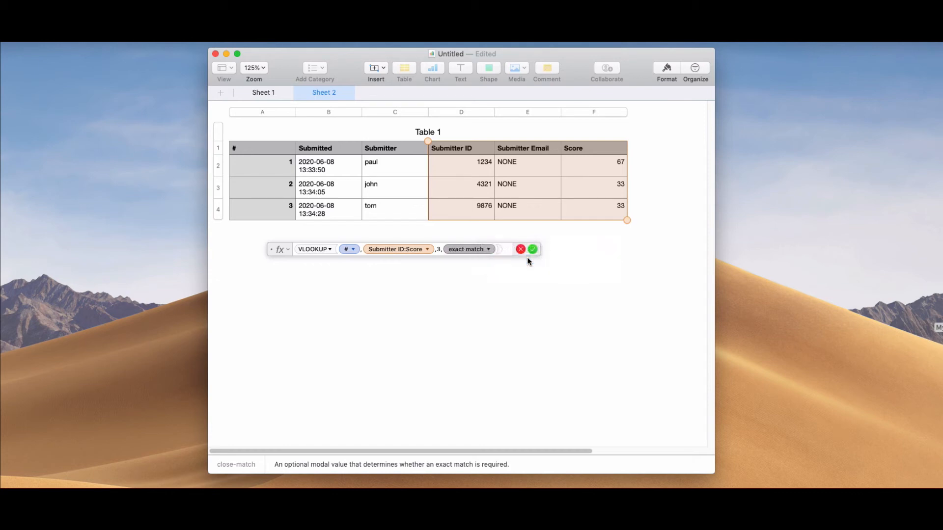
pyautogui.click(532, 249)
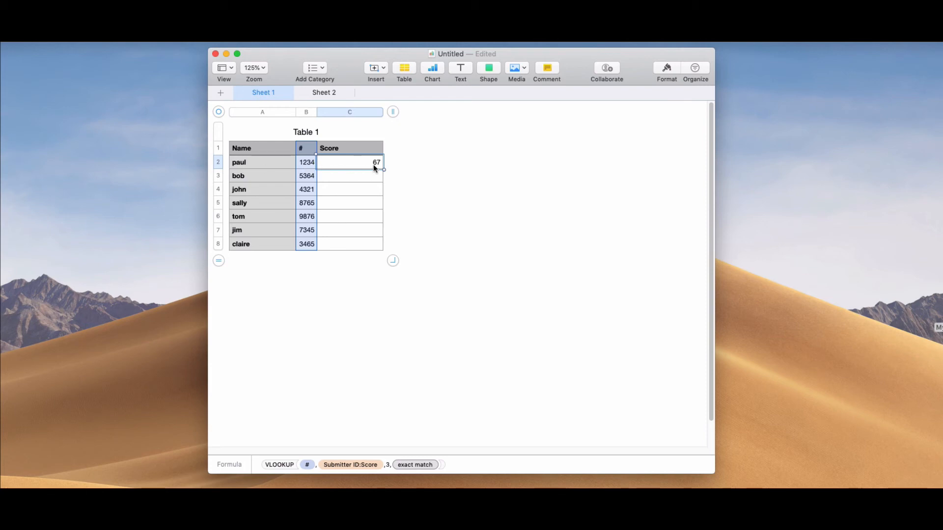
# Step: Fill the VLOOKUP formula from C2 down the Score column to C8 and compare the scores with Sheet 2
pyautogui.click(322, 93)
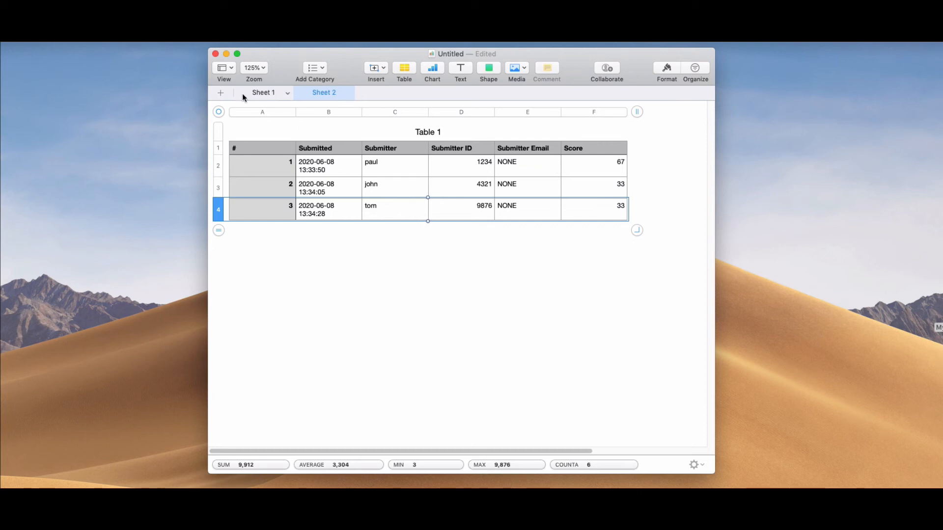
pyautogui.click(257, 93)
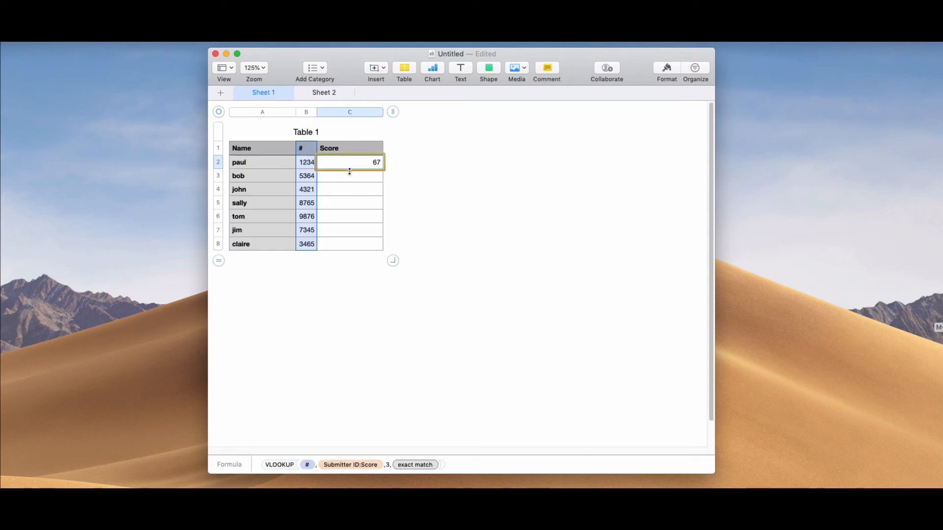
pyautogui.moveTo(349, 171); pyautogui.dragTo(351, 251)
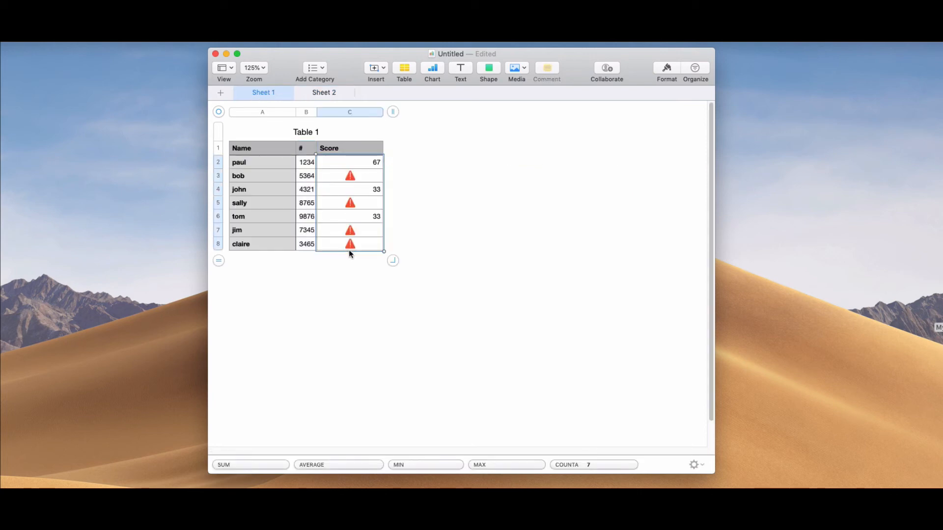
pyautogui.click(332, 96)
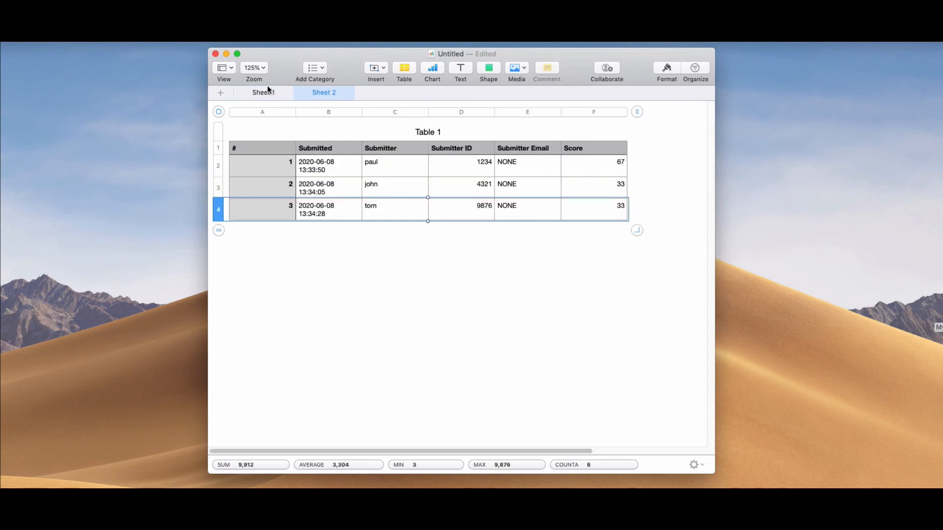
pyautogui.click(256, 93)
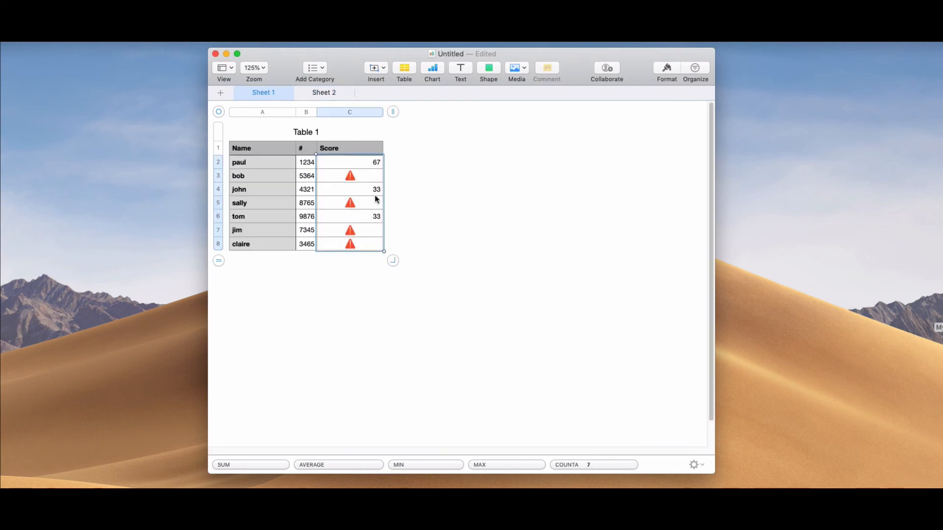
# Step: Compare the looked-up scores in the Sheet 1 class list with the results table on Sheet 2
pyautogui.click(320, 94)
pyautogui.click(263, 96)
pyautogui.click(327, 95)
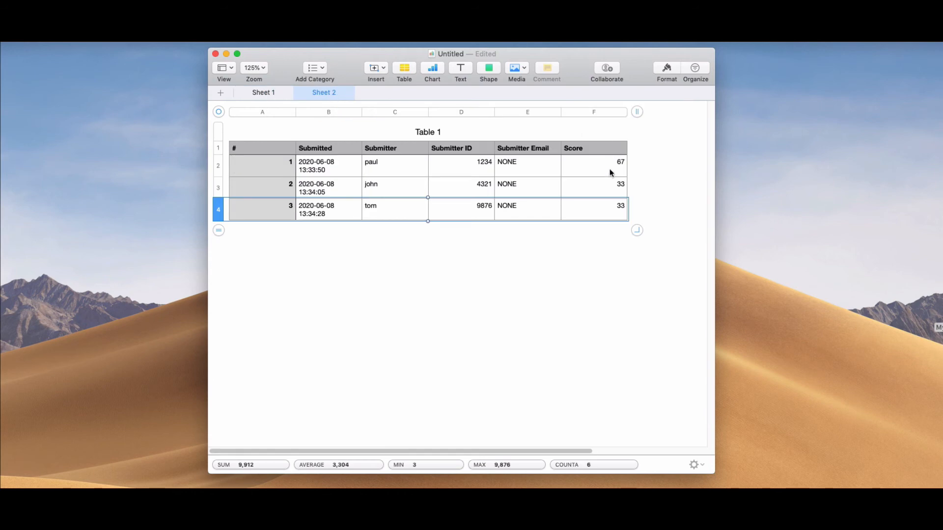
pyautogui.click(266, 95)
pyautogui.click(253, 95)
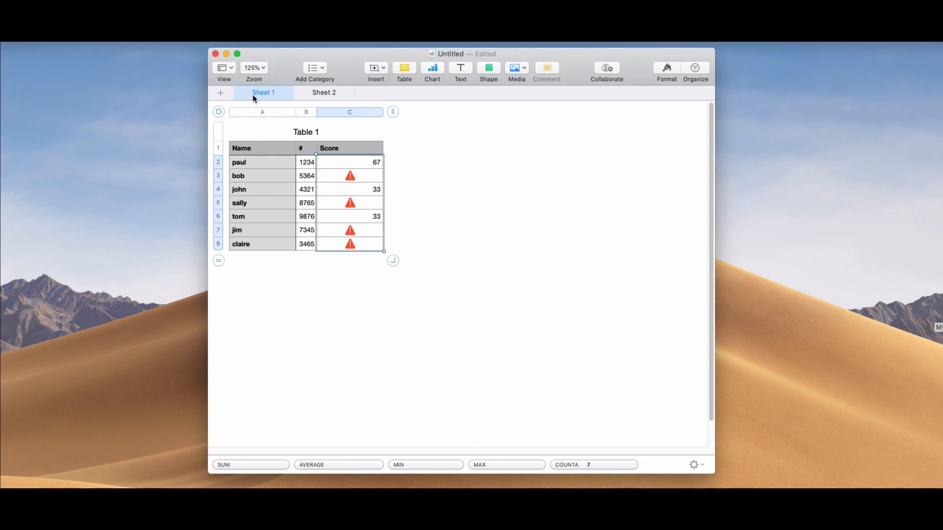
# Step: Add a row to the end of the results table on Sheet 2 and number it 4 in the # column
pyautogui.click(327, 95)
pyautogui.click(261, 212)
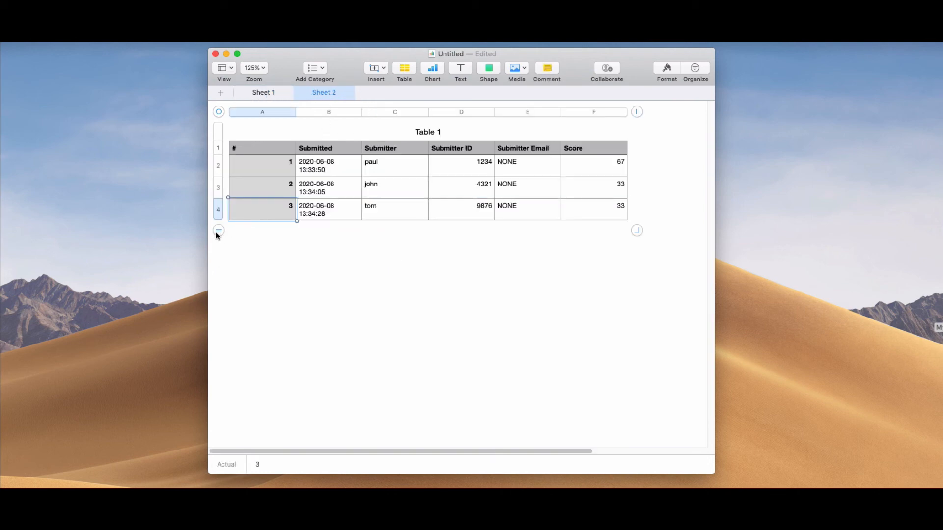
pyautogui.click(219, 230)
pyautogui.click(272, 229)
pyautogui.write('4')
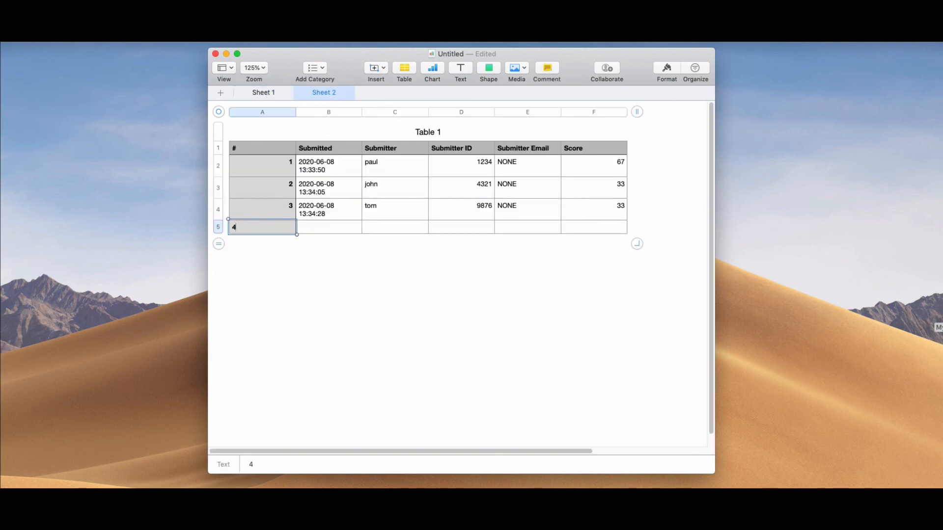
# Step: Copy the Submitted timestamp from cell B4 into cell B5 of the new row
pyautogui.click(326, 215)
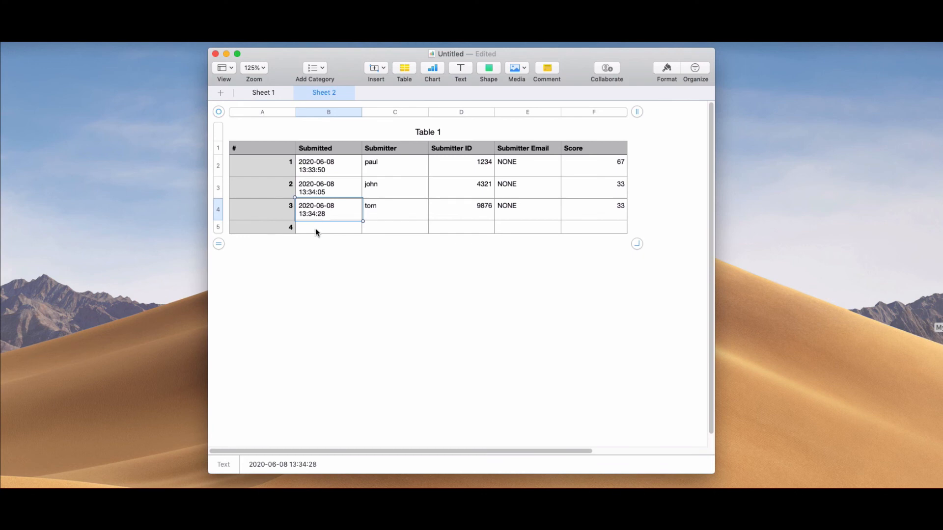
pyautogui.press('super+c')
pyautogui.click(315, 230)
pyautogui.press('super+v')
# Step: Enter the name of the student in row 7 of the Sheet 1 class list as Submitter in cell C5 on Sheet 2
pyautogui.click(381, 228)
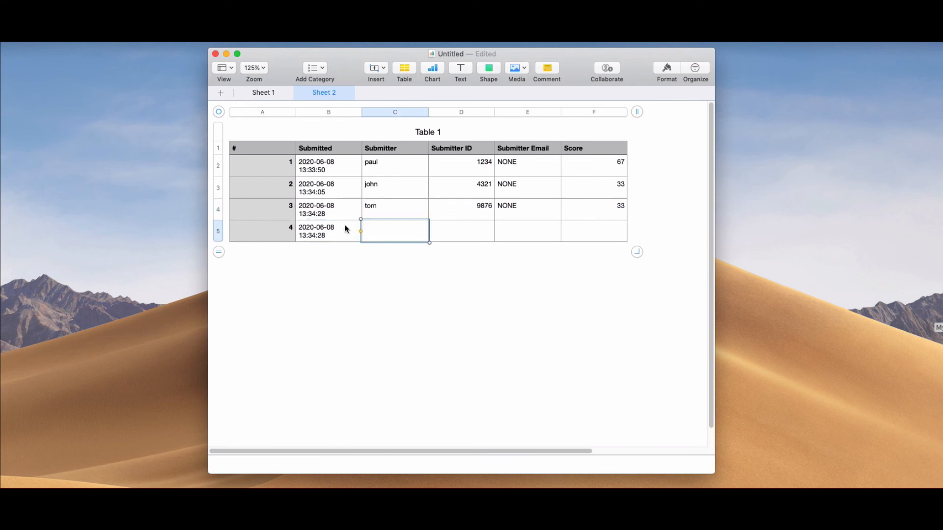
pyautogui.click(260, 93)
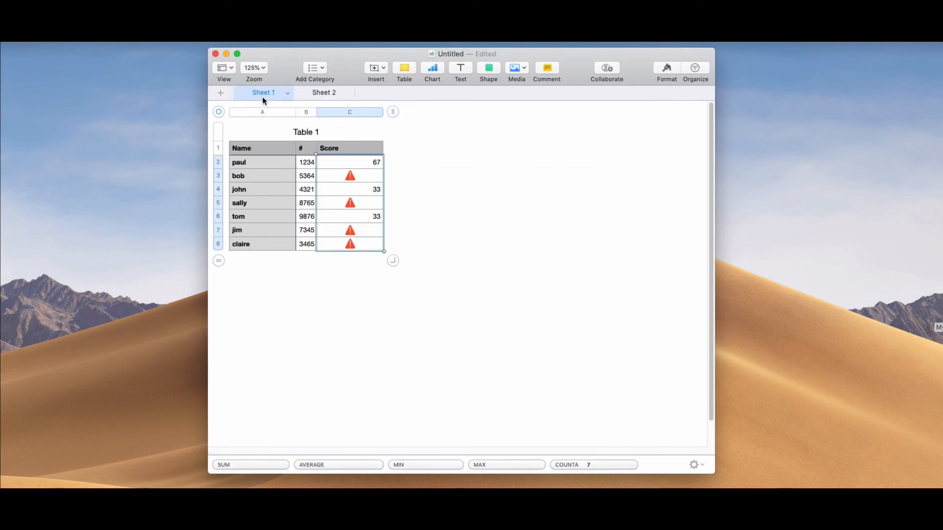
pyautogui.click(323, 94)
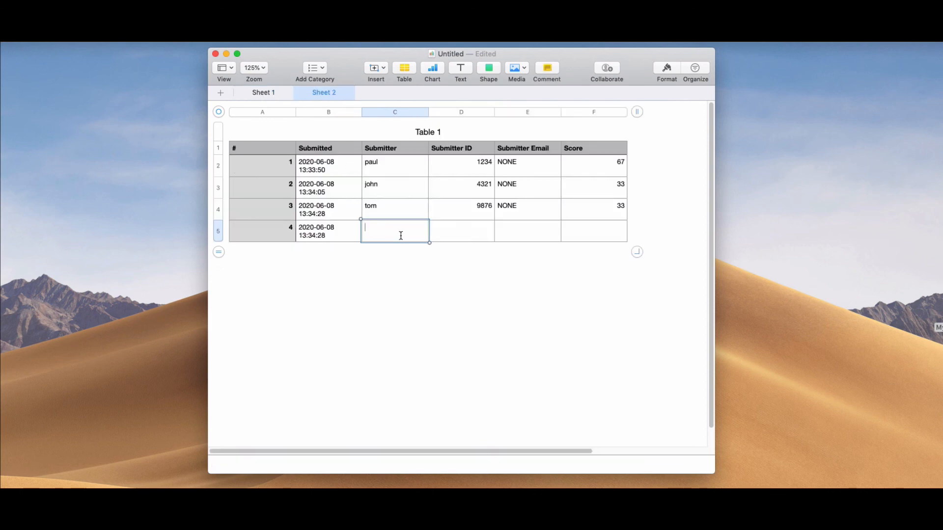
pyautogui.write('jim')
# Step: Look up the same student's ID number on Sheet 1 and enter it in Submitter ID cell D5 on Sheet 2
pyautogui.click(463, 232)
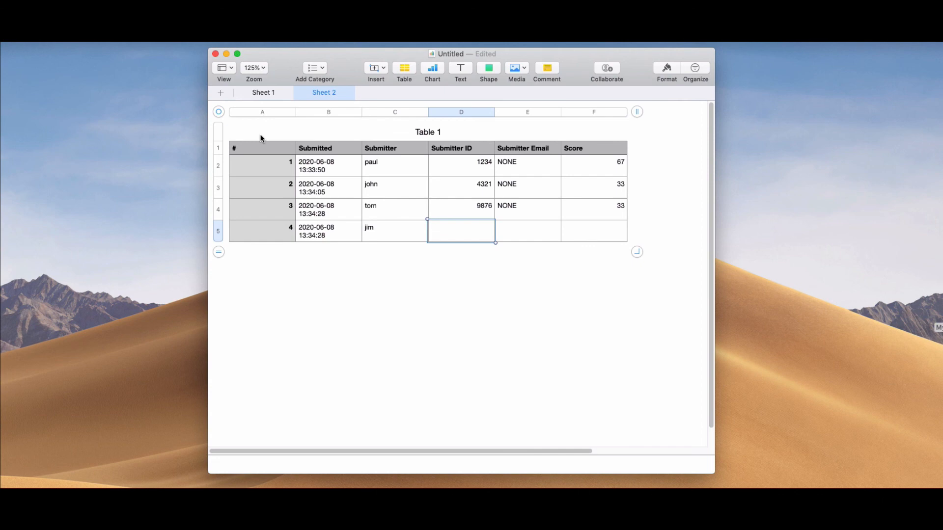
pyautogui.click(261, 99)
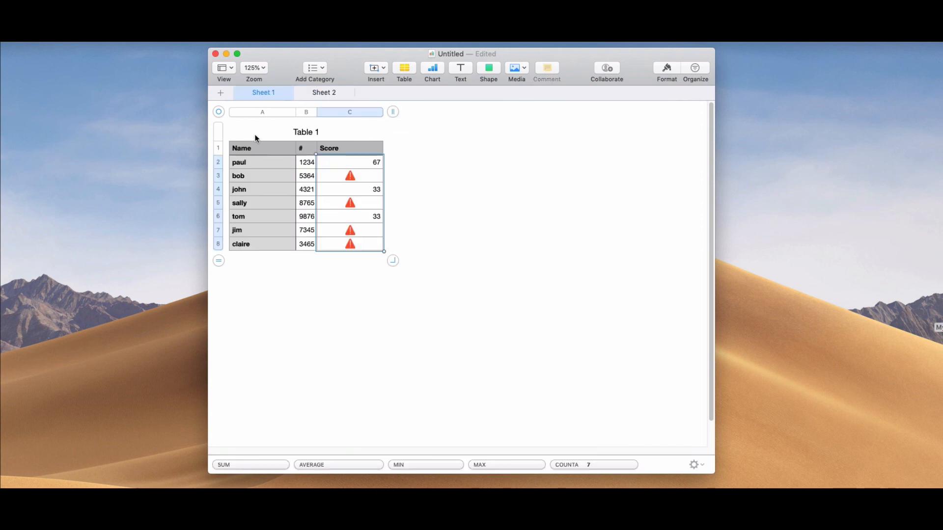
pyautogui.click(326, 93)
pyautogui.write('7345')
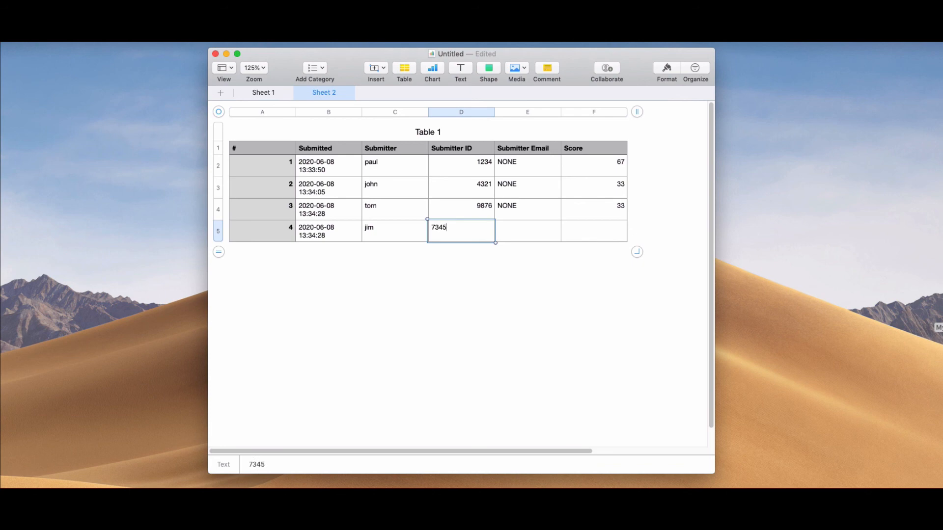
# Step: Complete the new results row with NONE as Submitter Email and a Score of 10
pyautogui.click(537, 238)
pyautogui.write('NONE')
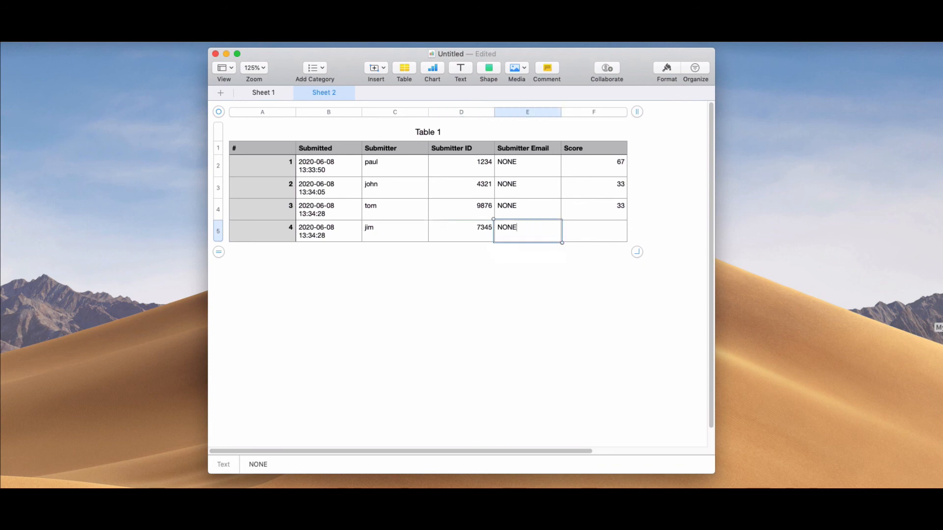
pyautogui.click(594, 237)
pyautogui.write('10')
pyautogui.click(545, 287)
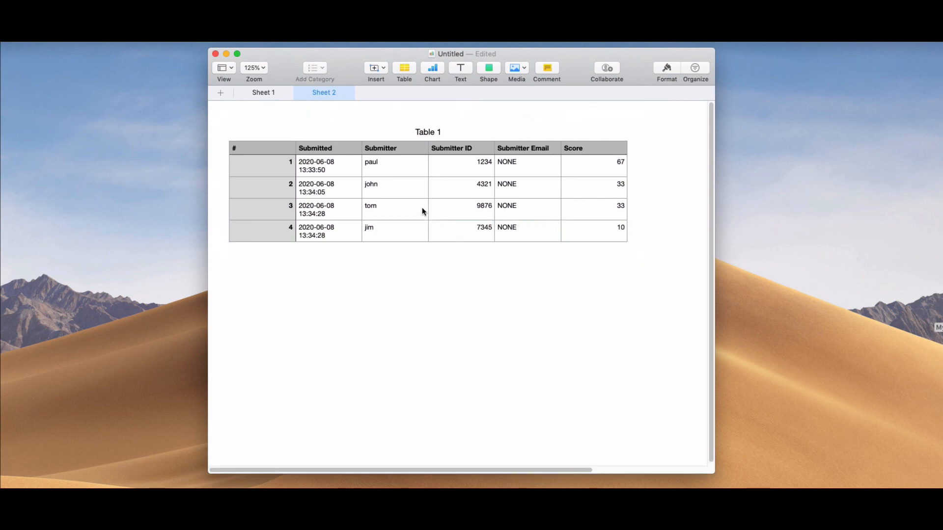
# Step: Check the Score column on Sheet 1 against the extended results table on Sheet 2
pyautogui.click(273, 97)
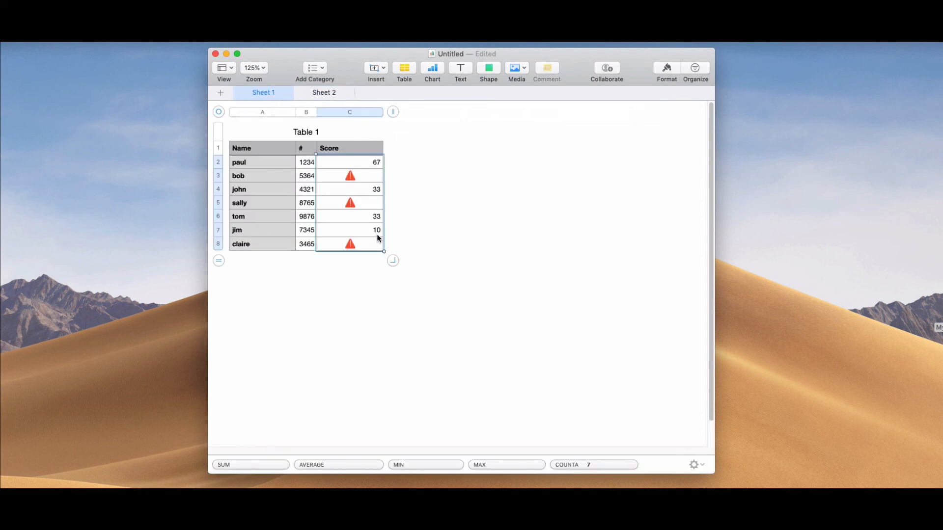
pyautogui.click(322, 95)
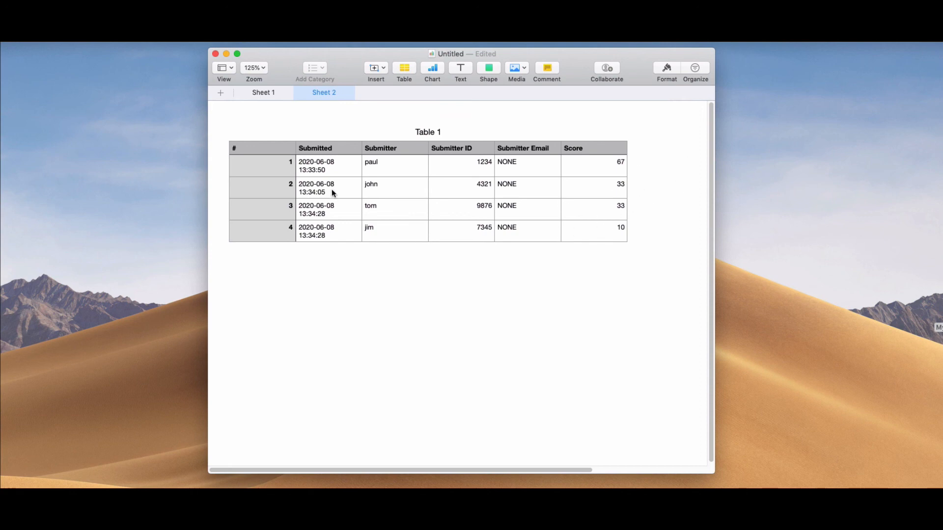
pyautogui.click(263, 94)
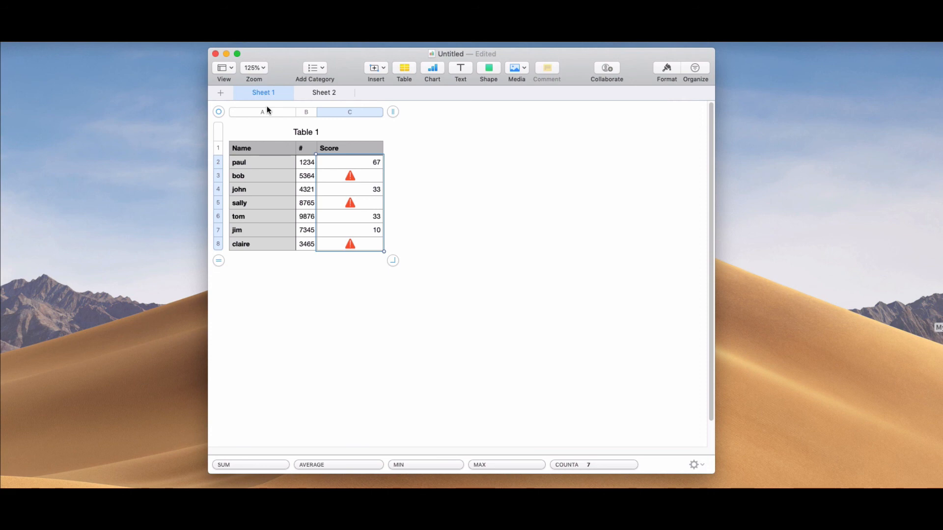
pyautogui.click(320, 92)
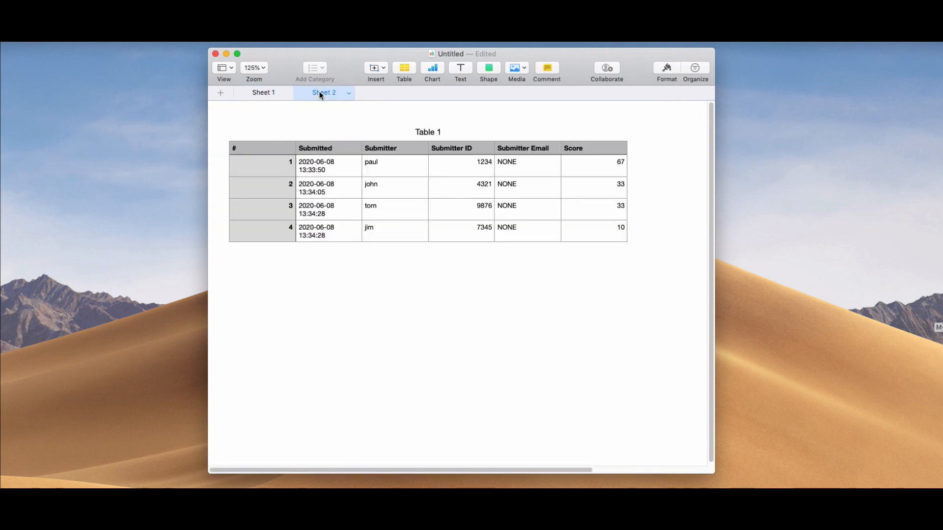
pyautogui.click(264, 98)
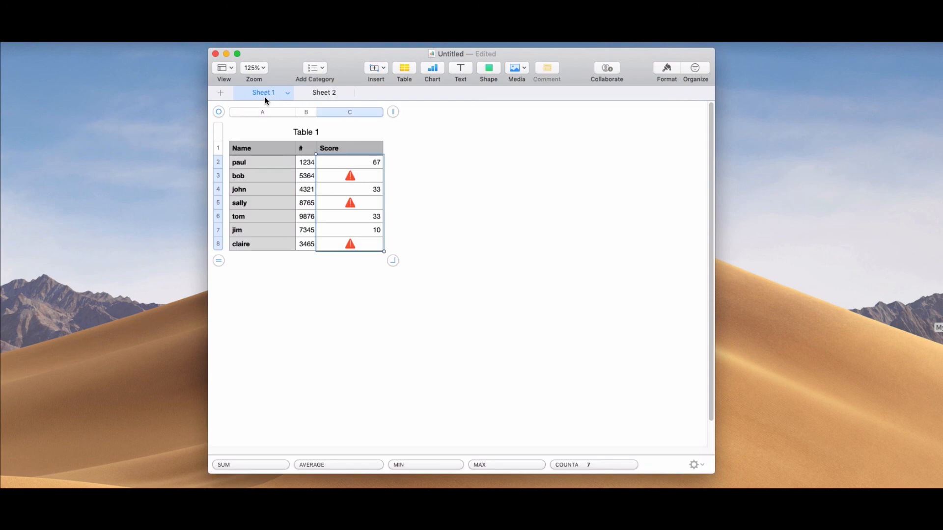